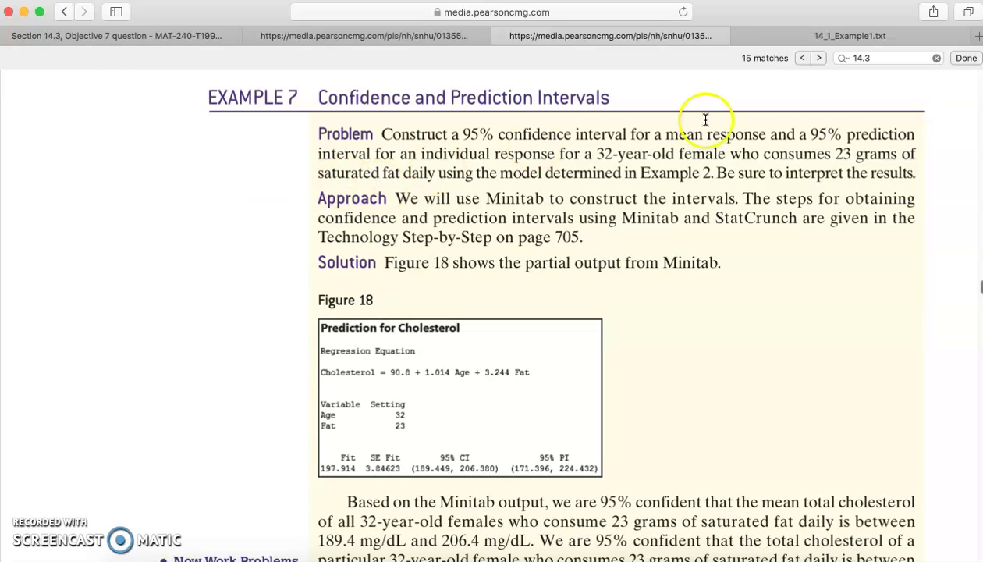
# Open the Multiple Linear Regression dialog on the StatCrunch data sheet
pyautogui.click(761, 36)
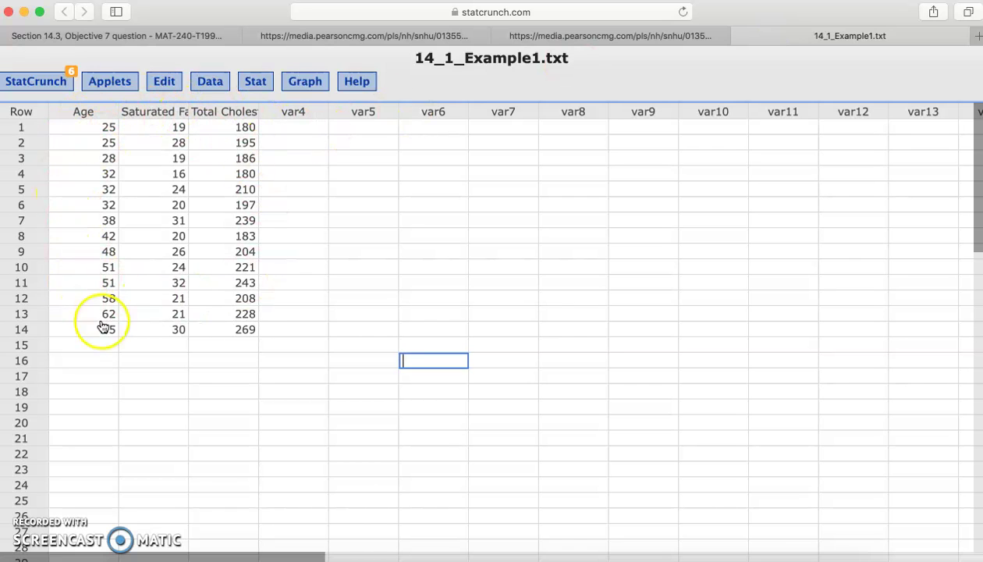
pyautogui.click(257, 82)
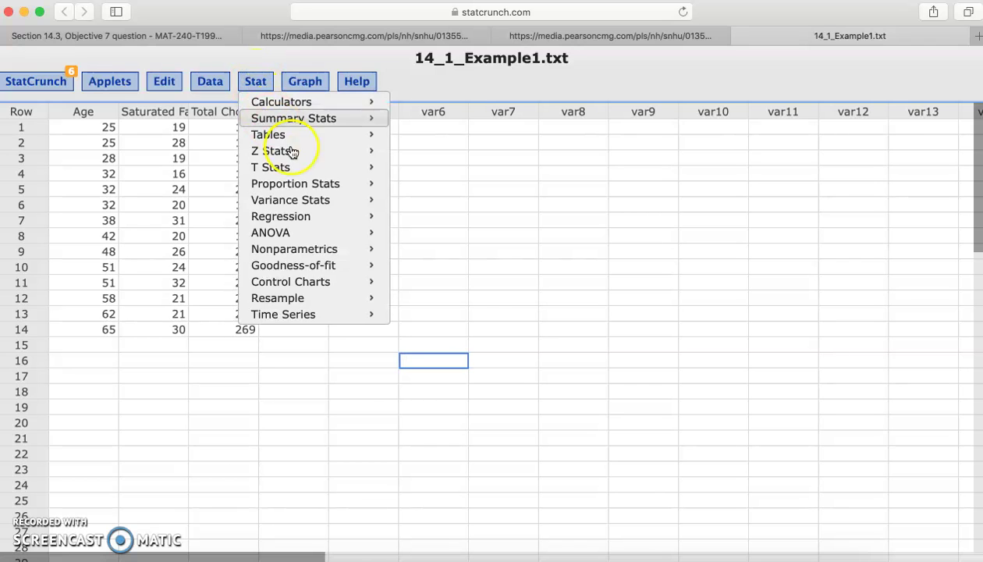
pyautogui.moveTo(325, 217)
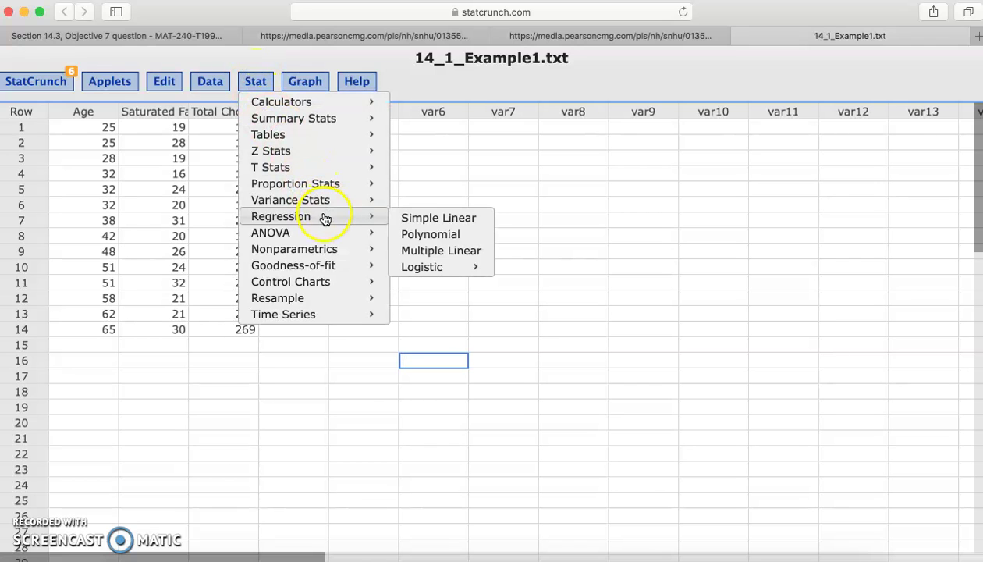
pyautogui.click(430, 249)
# Set Y to Total Cholesterol and X variables to Age and Saturated Fat
pyautogui.click(360, 117)
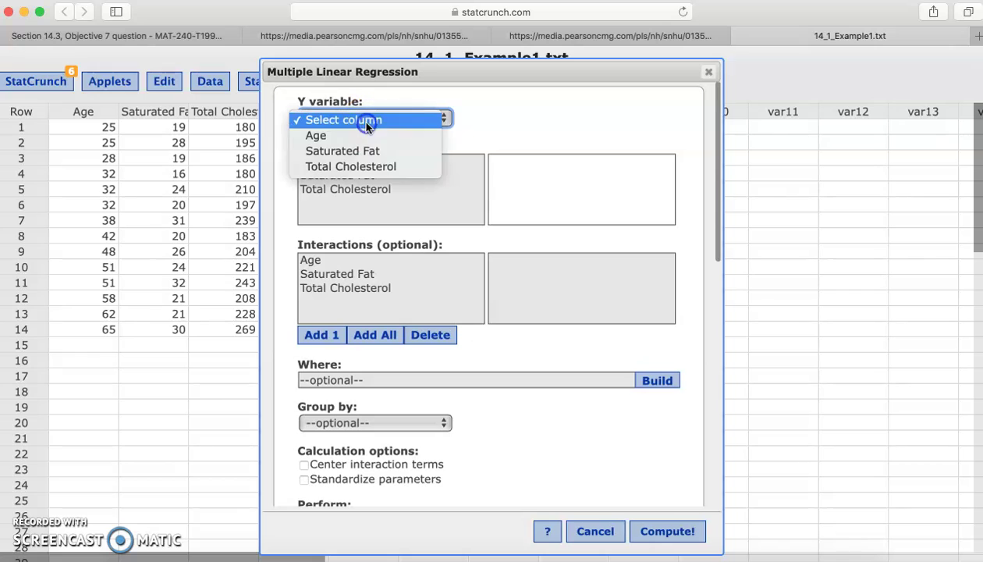
pyautogui.click(360, 166)
pyautogui.click(319, 160)
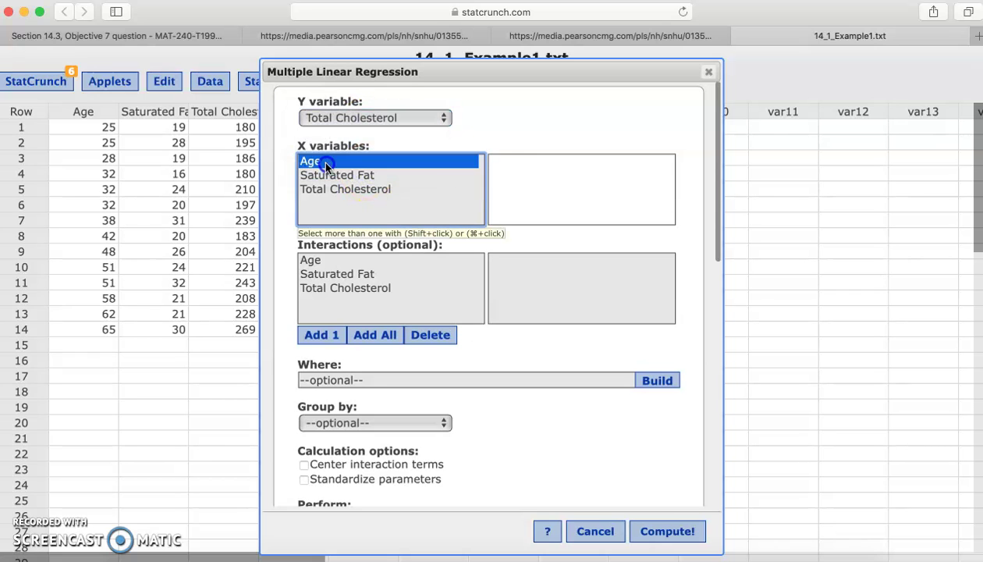
pyautogui.keyDown('shift'); pyautogui.click(318, 174); pyautogui.keyUp('shift')
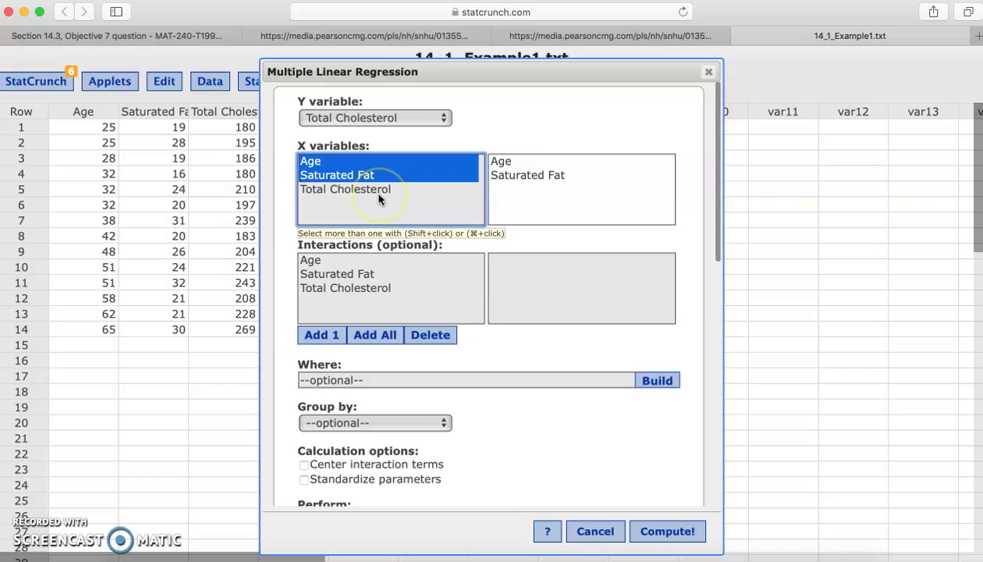
pyautogui.click(713, 210)
pyautogui.click(718, 245)
pyautogui.moveTo(719, 242); pyautogui.dragTo(718, 249)
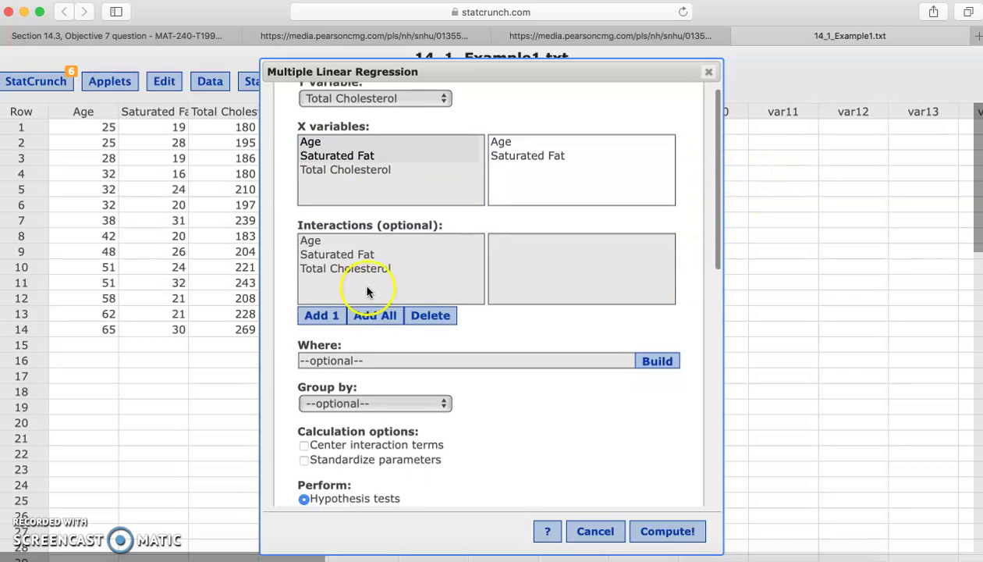
pyautogui.moveTo(712, 136); pyautogui.dragTo(729, 293)
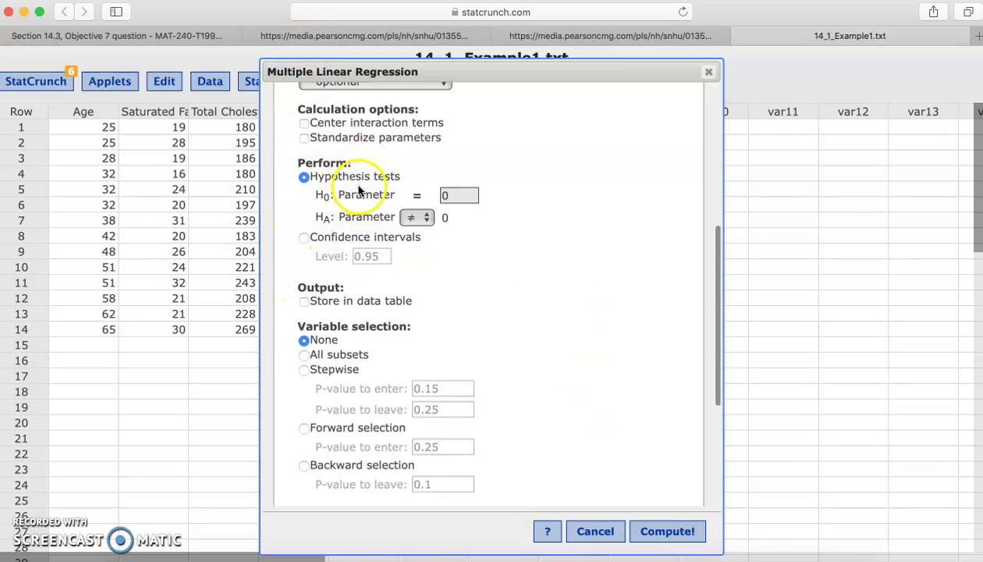
# Compute the regression and review the equation Total Cholesterol = 90.841516 + 1.0142053 Age + 3.2442654 Saturated Fat
pyautogui.click(657, 530)
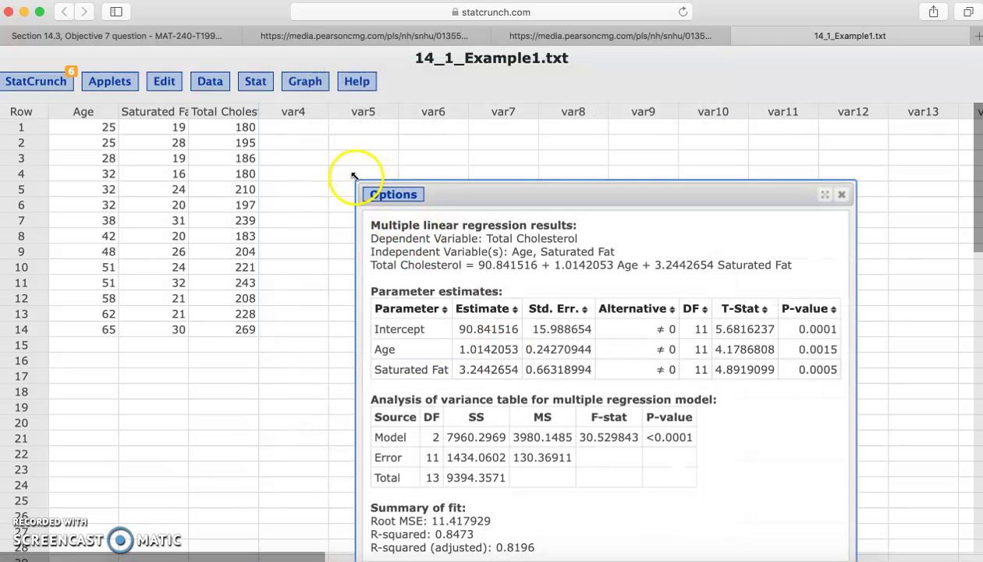
pyautogui.moveTo(357, 186); pyautogui.dragTo(217, 103)
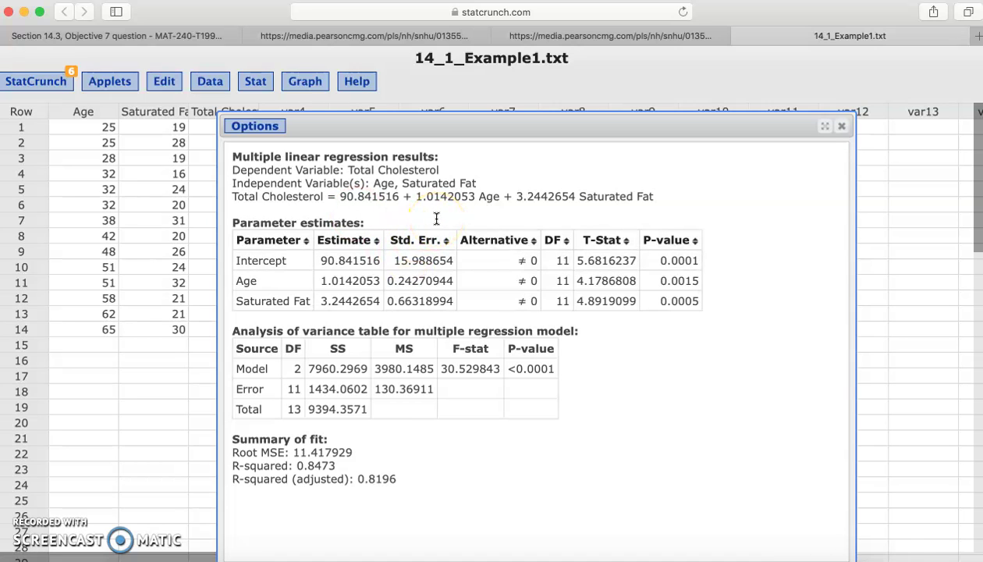
pyautogui.moveTo(232, 196); pyautogui.dragTo(655, 201)
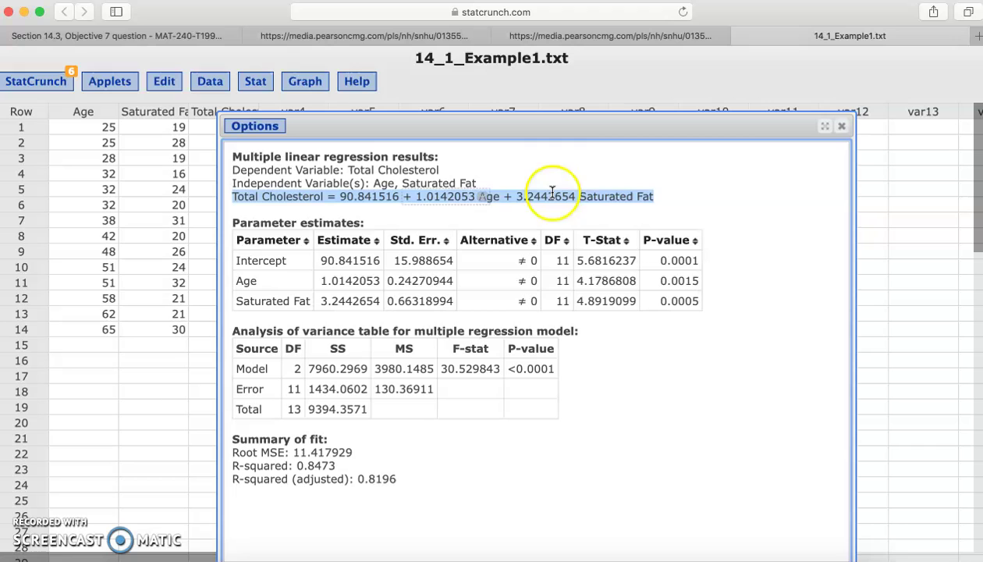
pyautogui.click(588, 217)
pyautogui.moveTo(531, 132); pyautogui.dragTo(622, 126)
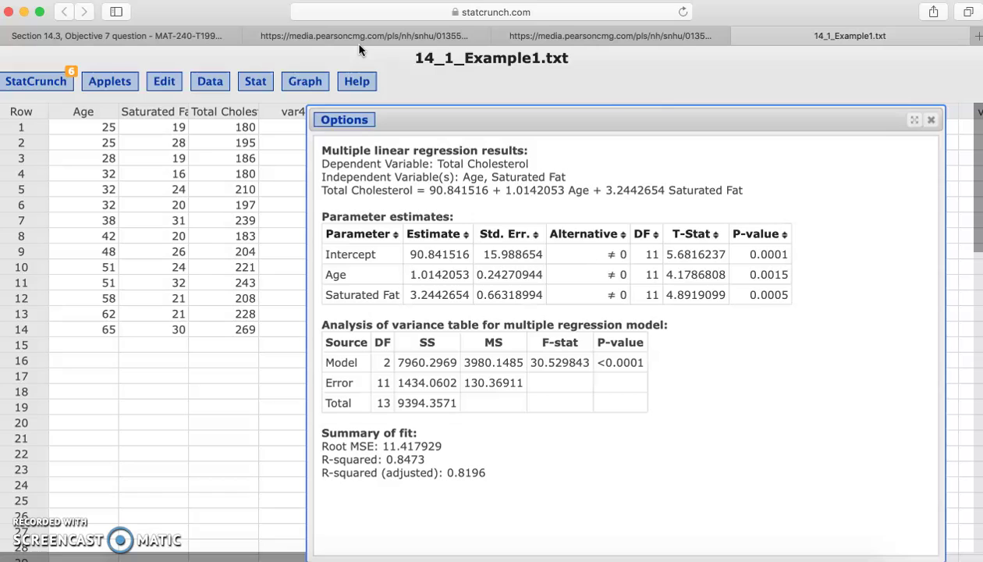
pyautogui.click(255, 83)
pyautogui.moveTo(340, 192)
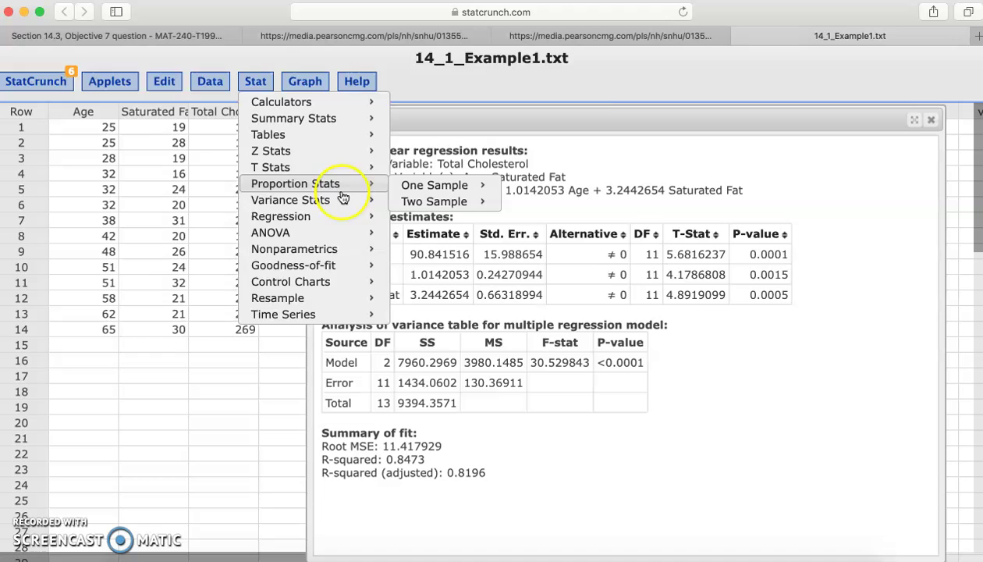
pyautogui.moveTo(356, 218)
pyautogui.click(421, 223)
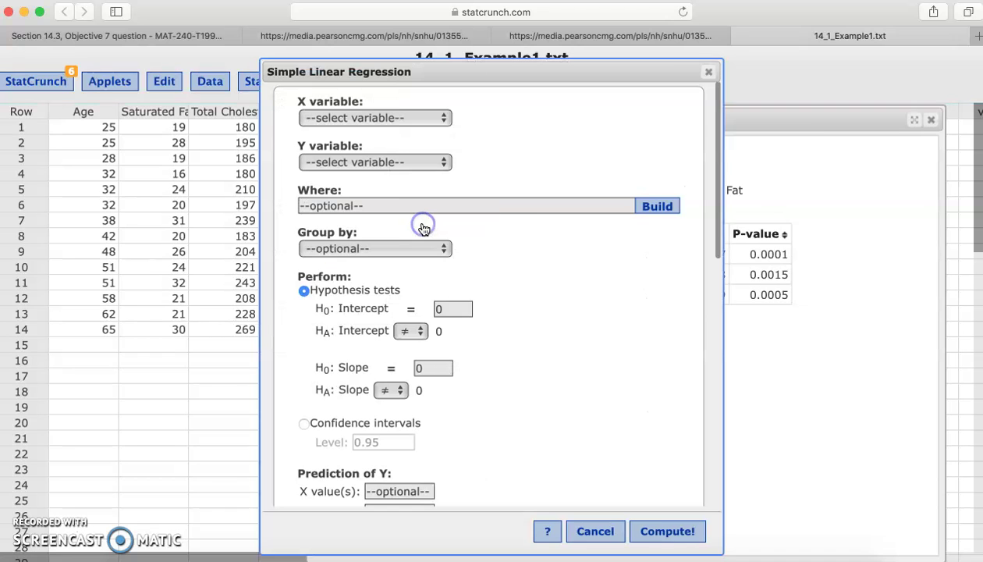
pyautogui.click(715, 160)
pyautogui.moveTo(717, 154); pyautogui.dragTo(718, 230)
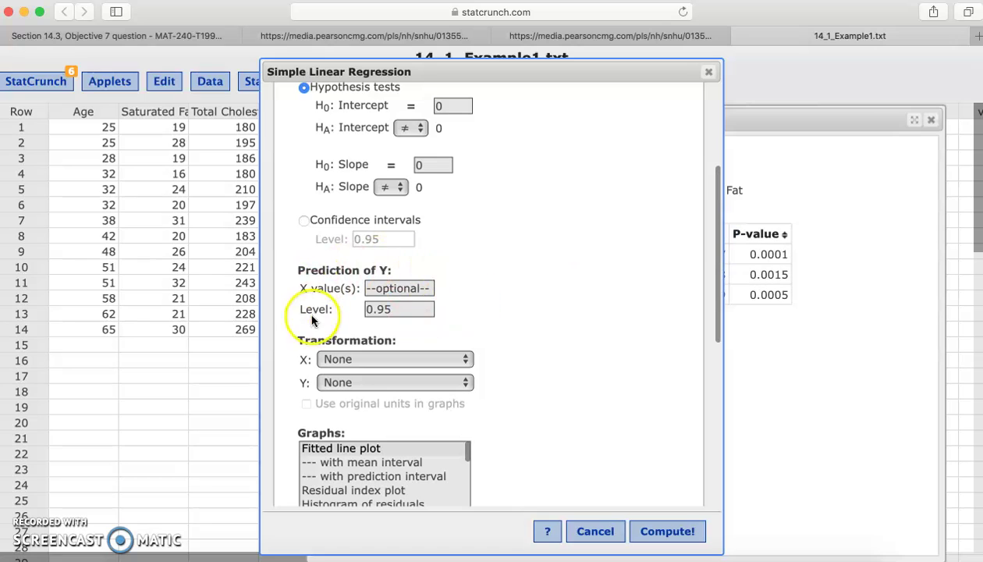
pyautogui.click(400, 288)
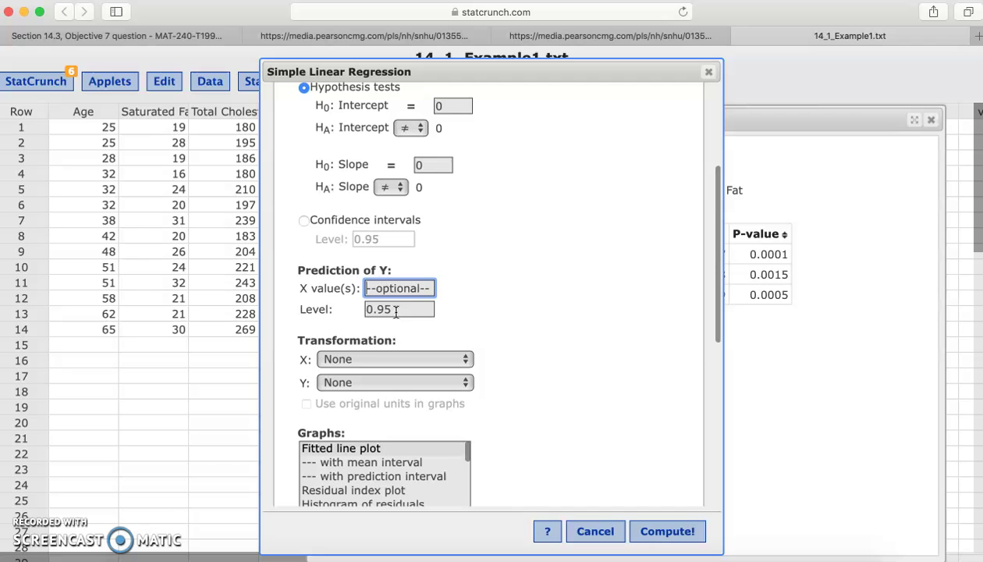
pyautogui.click(583, 530)
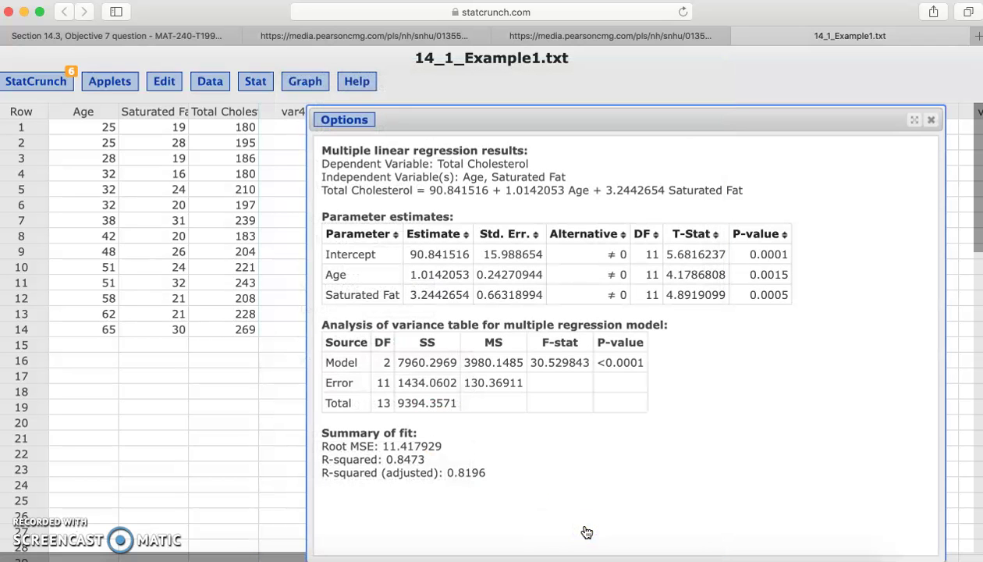
# Close the results and enter Age 32 and Saturated Fat 23 in row 15
pyautogui.click(933, 123)
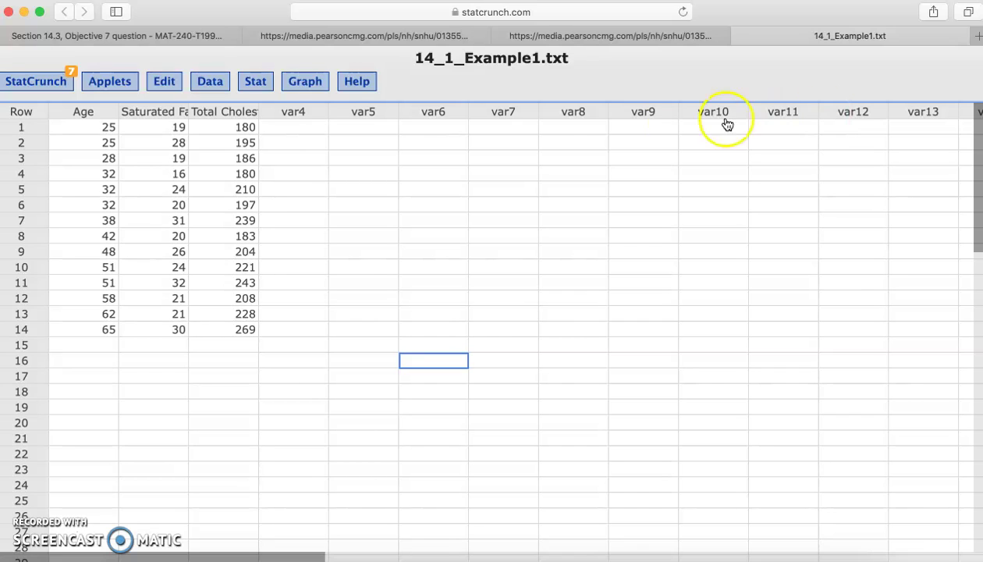
pyautogui.click(112, 345)
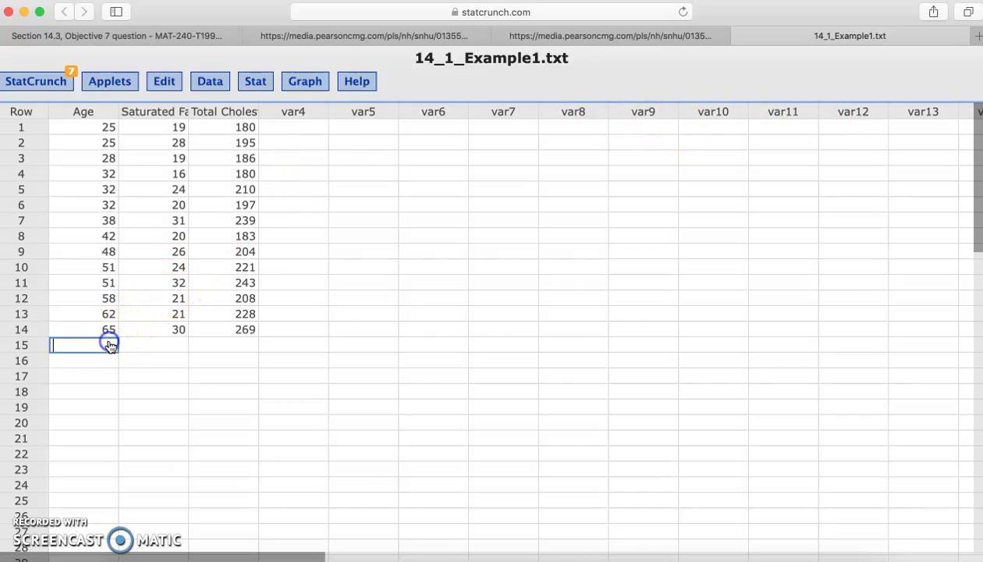
pyautogui.write('32')
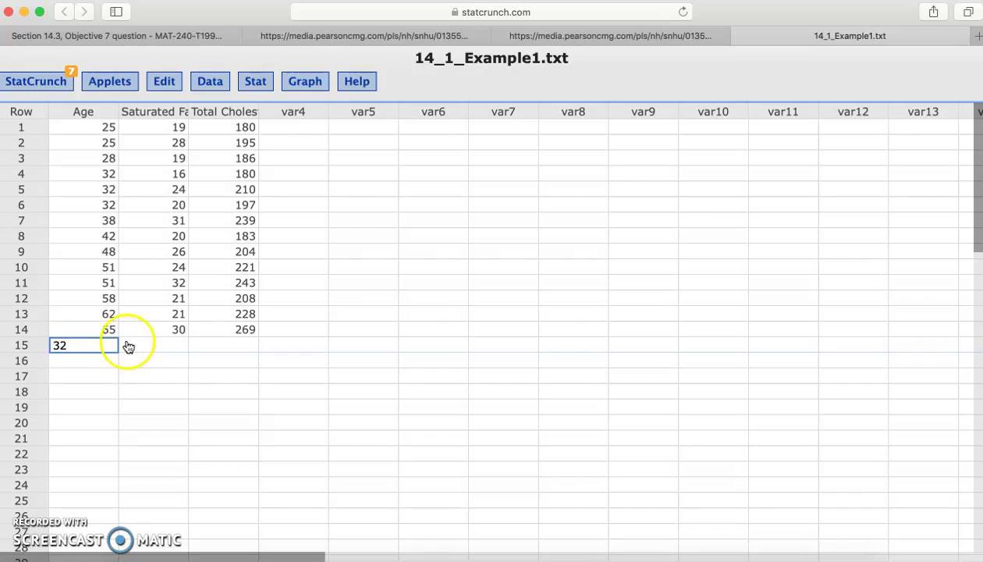
pyautogui.click(149, 345)
pyautogui.write('23')
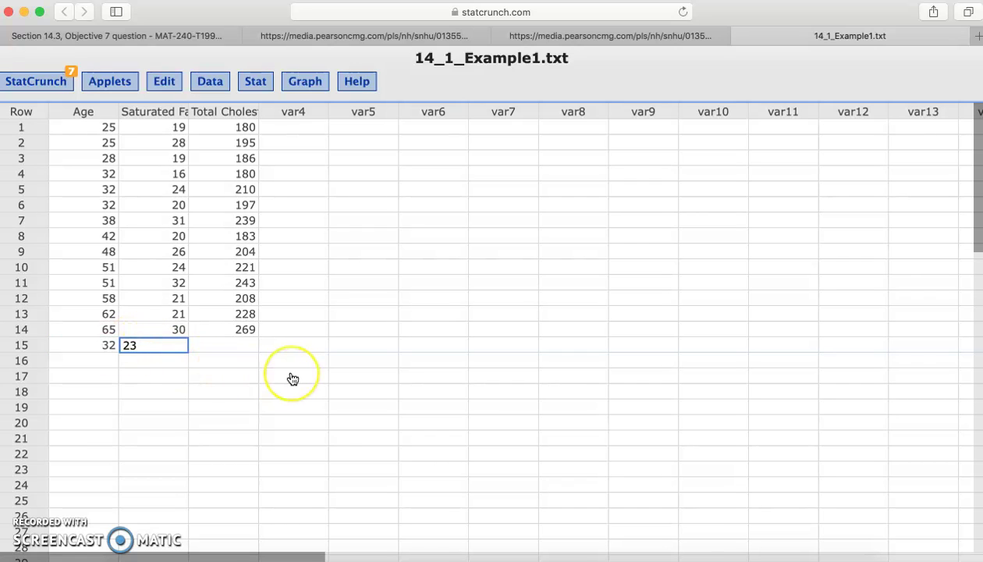
pyautogui.press('Tab')
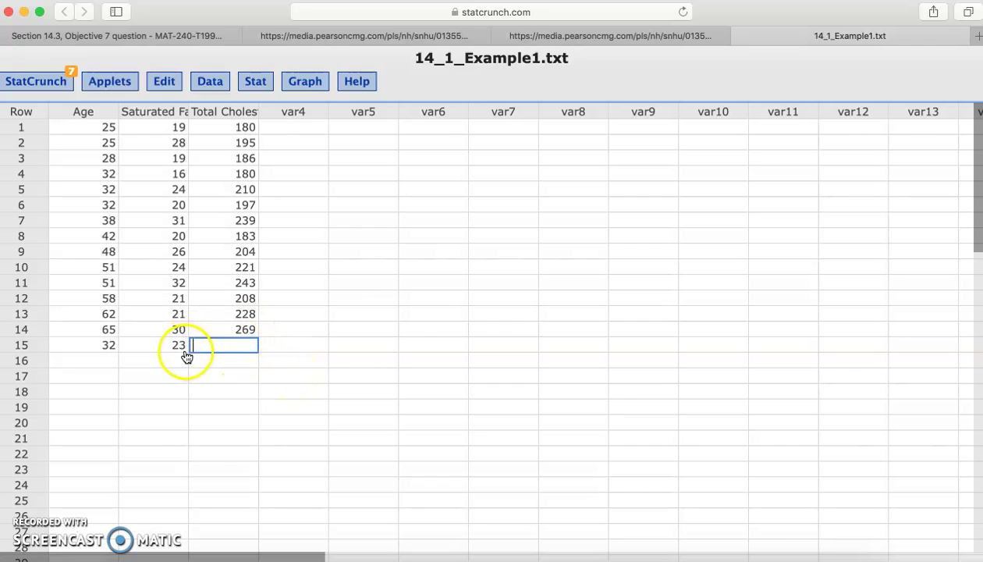
# Set up a multiple linear regression of Total Cholesterol on Age and Saturated Fat
pyautogui.click(259, 82)
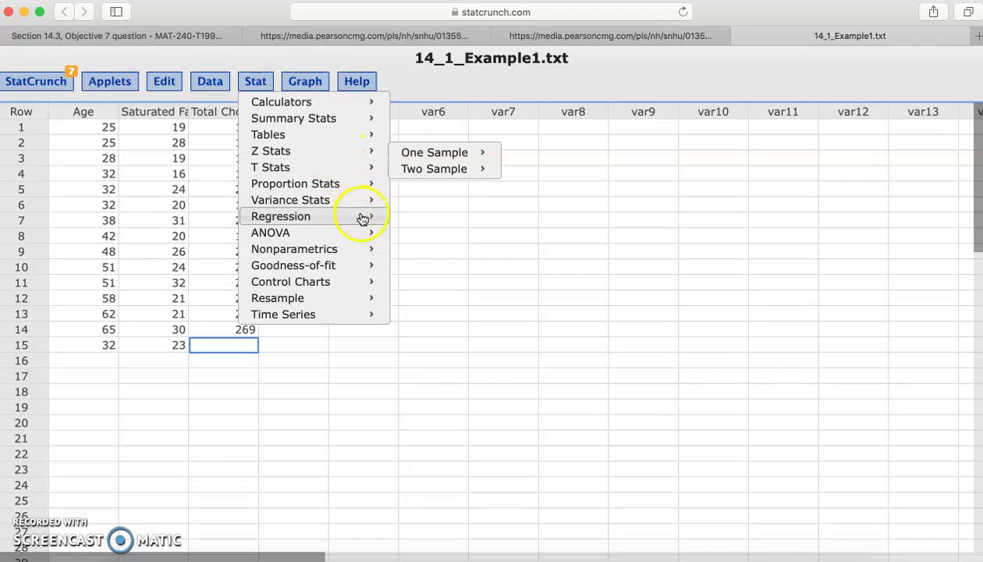
pyautogui.moveTo(362, 216)
pyautogui.click(433, 251)
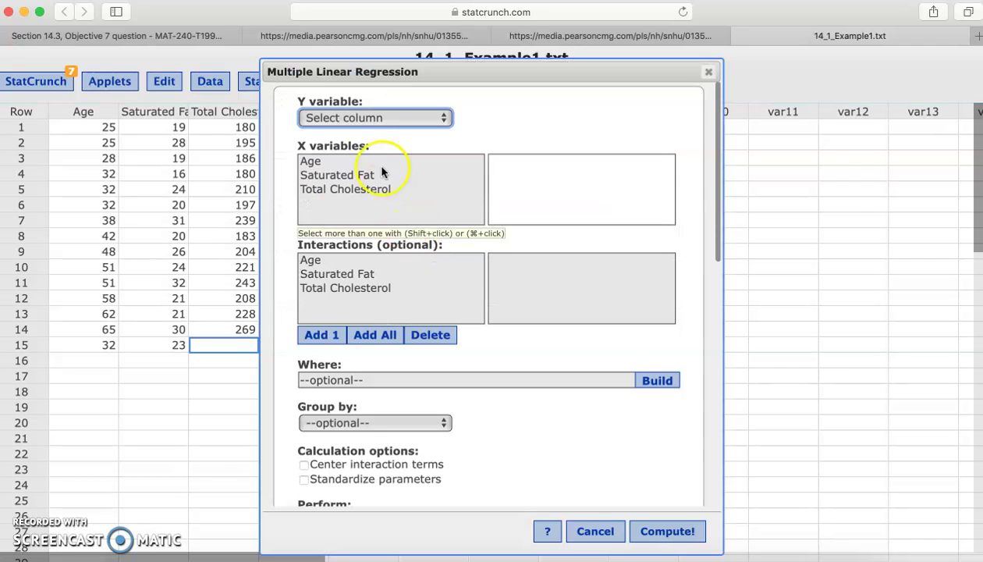
pyautogui.click(373, 118)
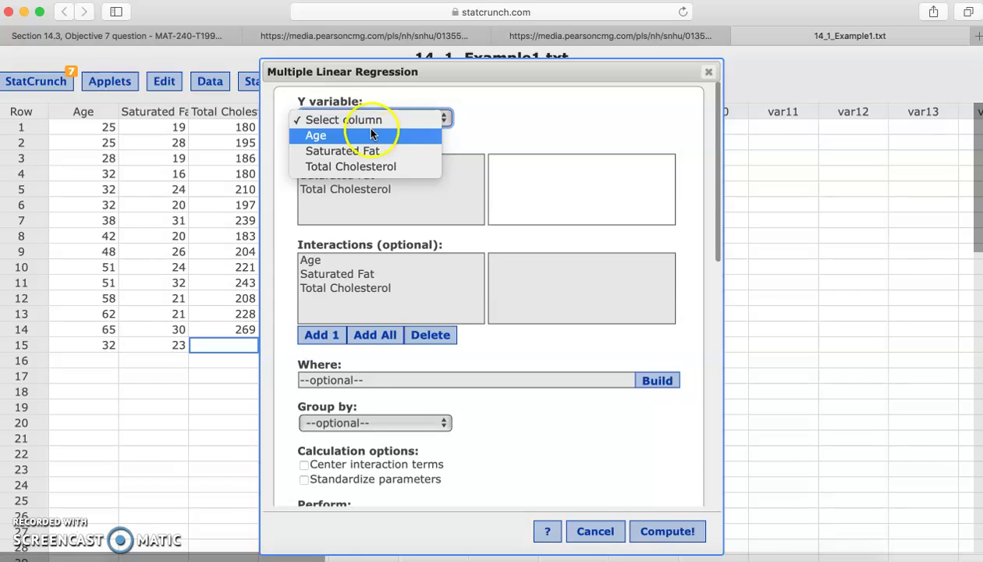
pyautogui.click(325, 166)
pyautogui.click(310, 161)
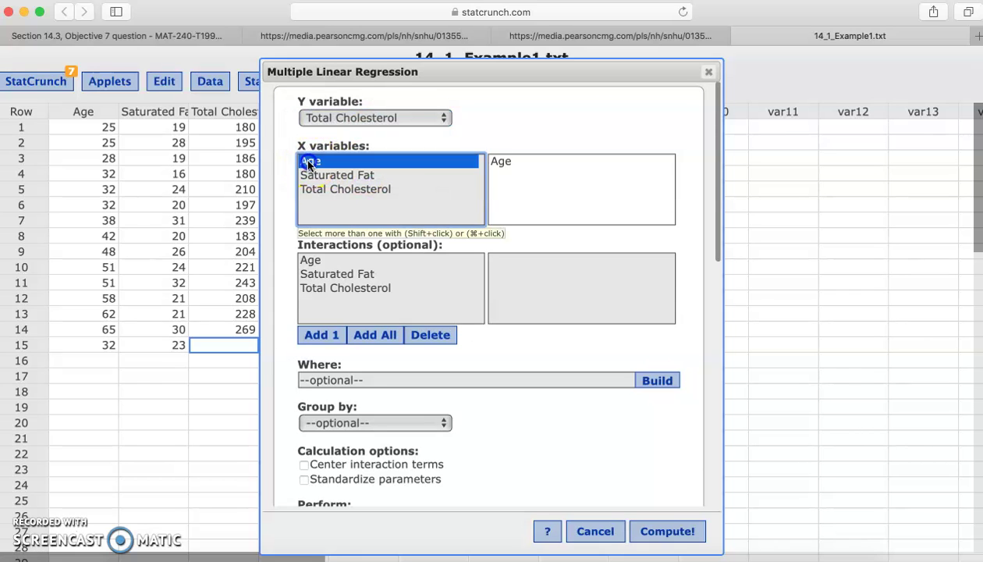
pyautogui.keyDown('shift'); pyautogui.click(309, 175); pyautogui.keyUp('shift')
# Choose to save the 95% mean-response and individual-prediction intervals
pyautogui.moveTo(708, 123); pyautogui.dragTo(722, 391)
pyautogui.click(572, 419)
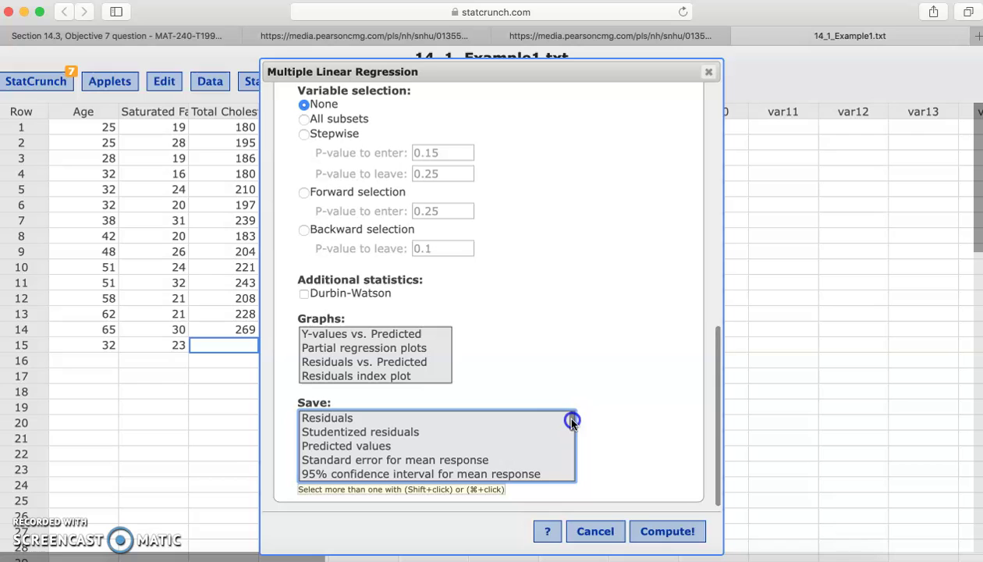
pyautogui.moveTo(571, 421); pyautogui.dragTo(578, 437)
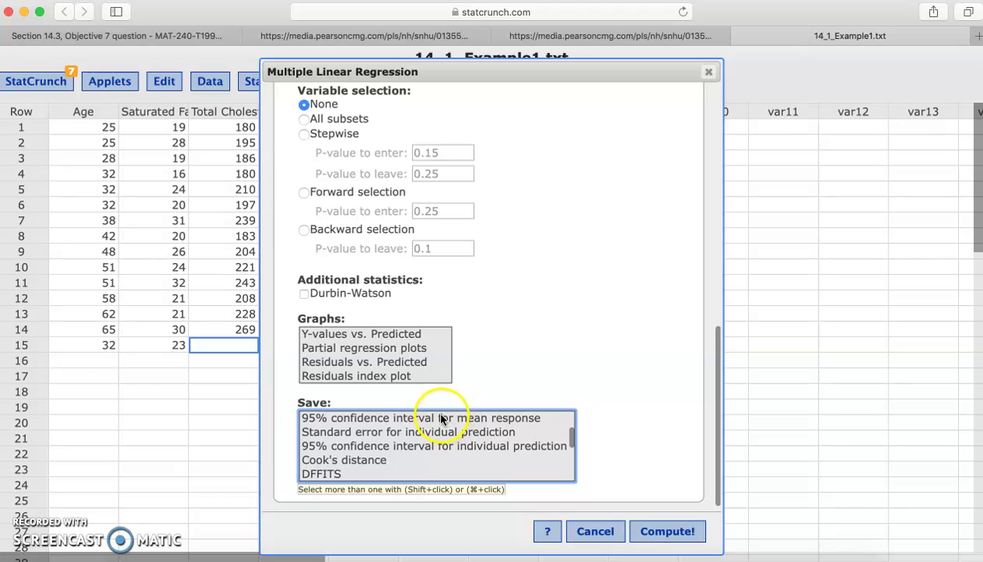
pyautogui.click(441, 419)
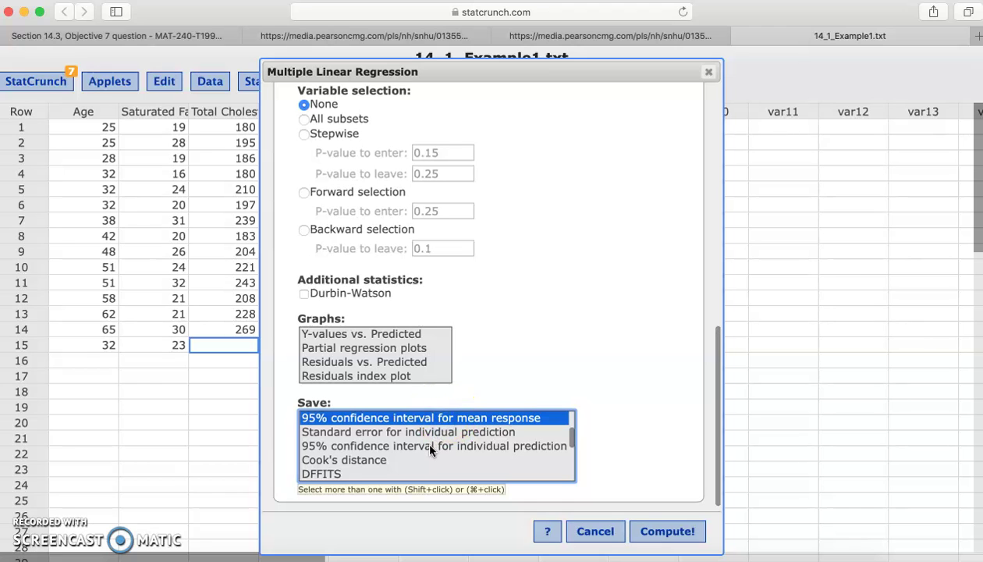
pyautogui.keyDown('super'); pyautogui.click(430, 446); pyautogui.keyUp('super')
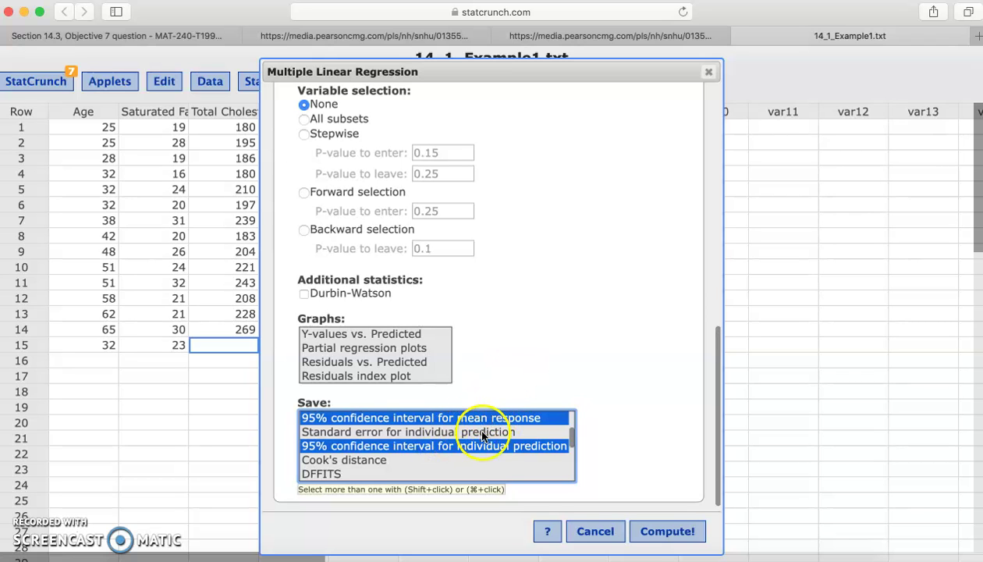
# Compute the regression to create the interval columns, then close the results
pyautogui.click(660, 531)
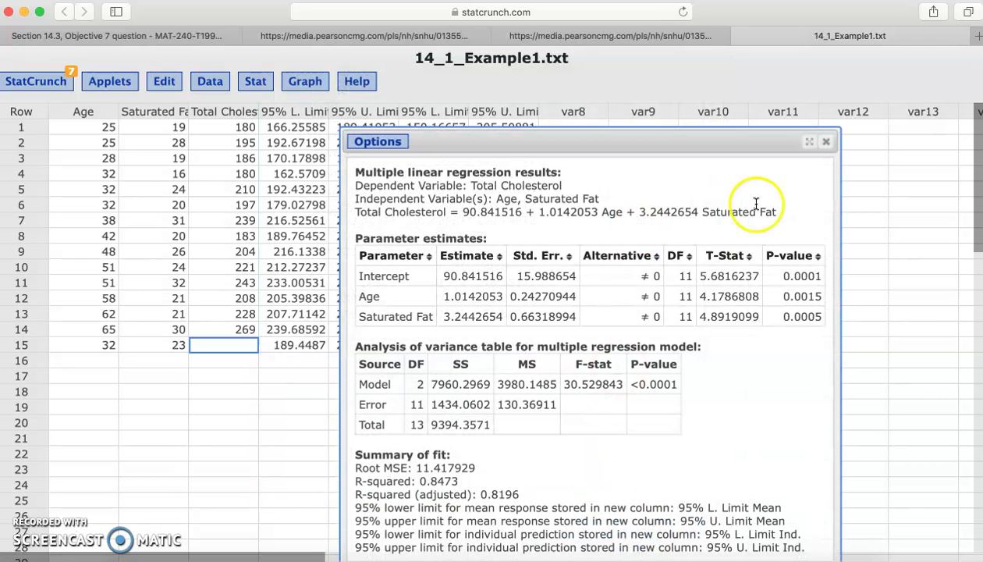
pyautogui.moveTo(699, 138); pyautogui.dragTo(796, 58)
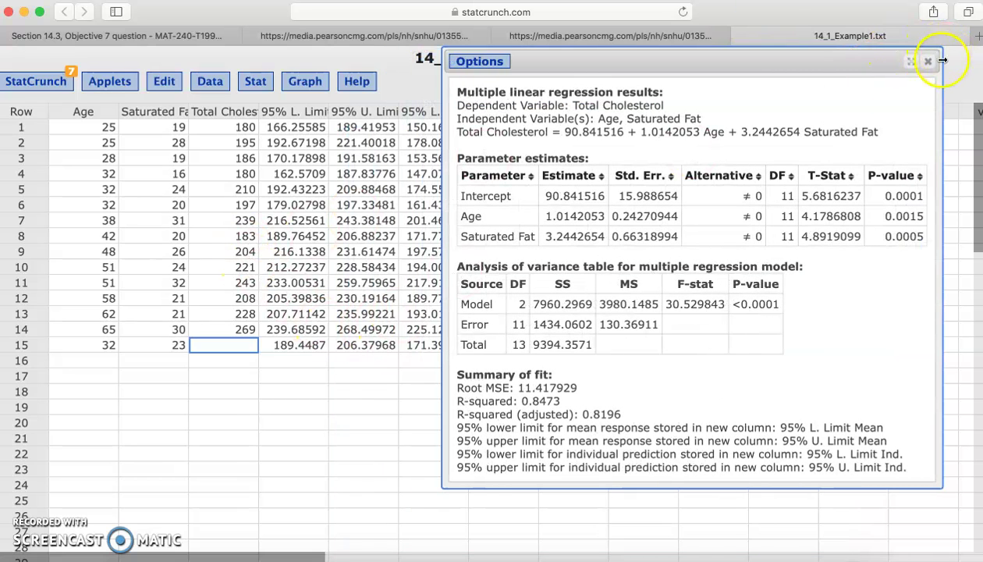
pyautogui.click(365, 251)
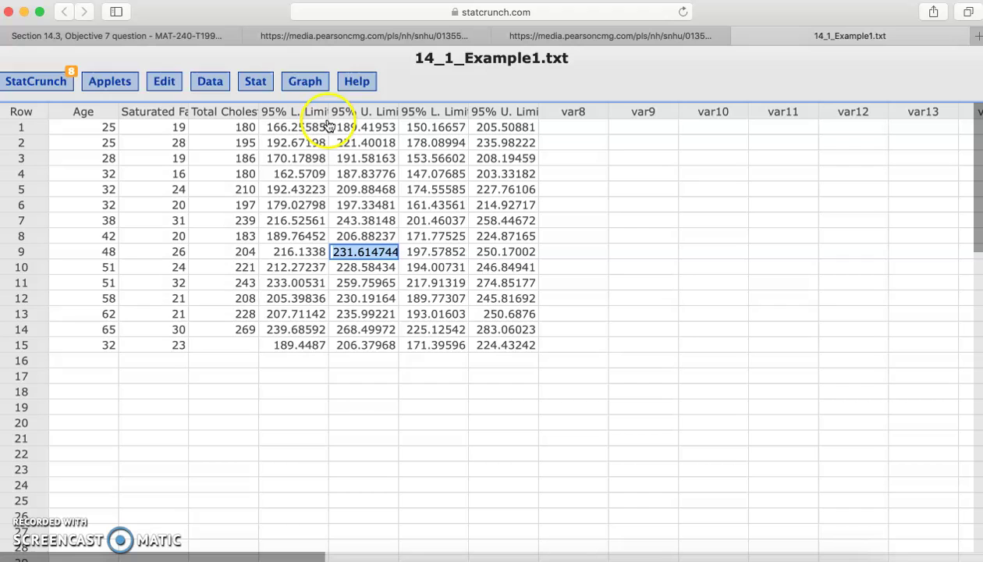
# Widen the 95% L. Limit Mean and L. Limit Ind. columns and check row 15's limits
pyautogui.moveTo(327, 112); pyautogui.dragTo(376, 111)
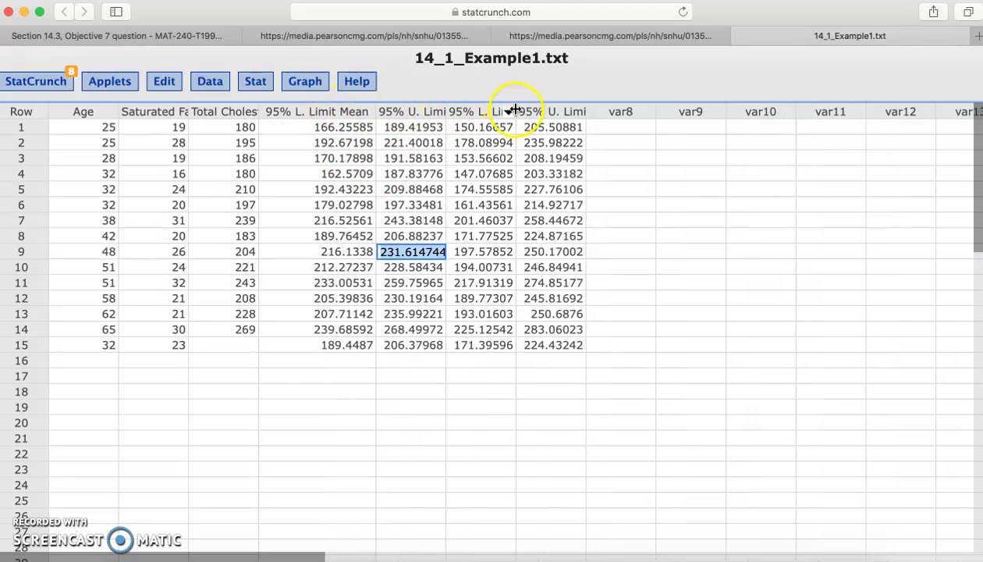
pyautogui.moveTo(515, 109); pyautogui.dragTo(595, 110)
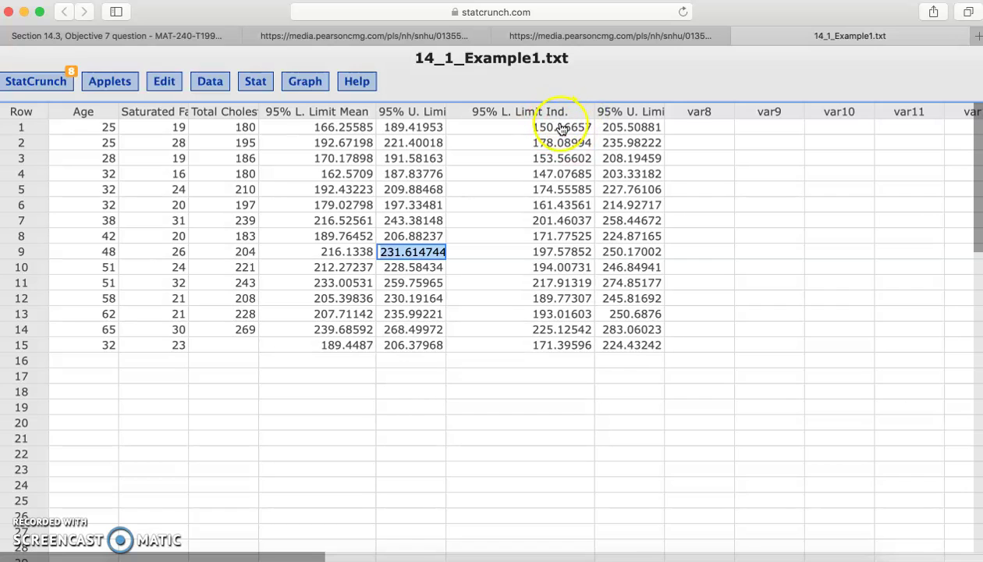
pyautogui.click(372, 344)
pyautogui.click(407, 348)
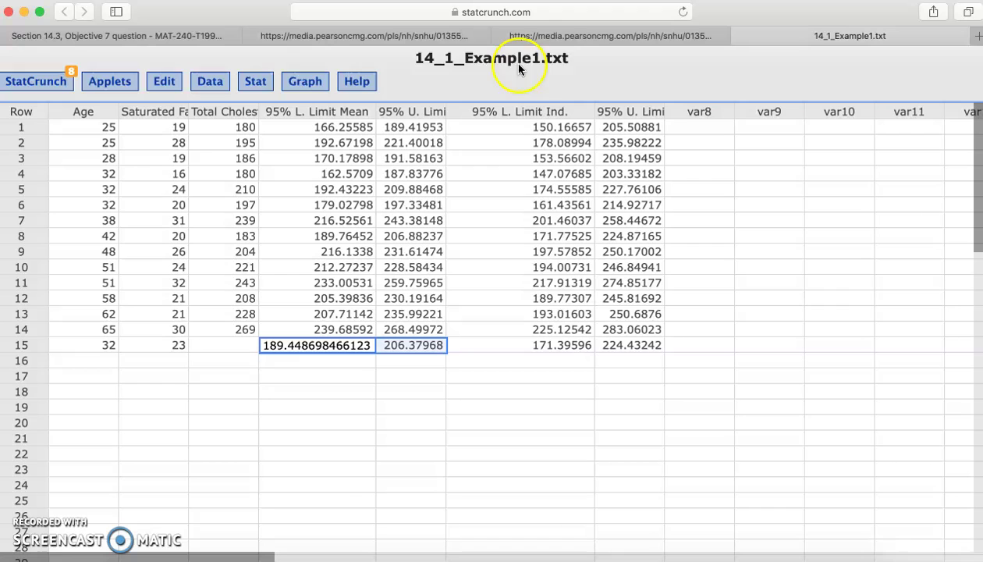
pyautogui.click(550, 39)
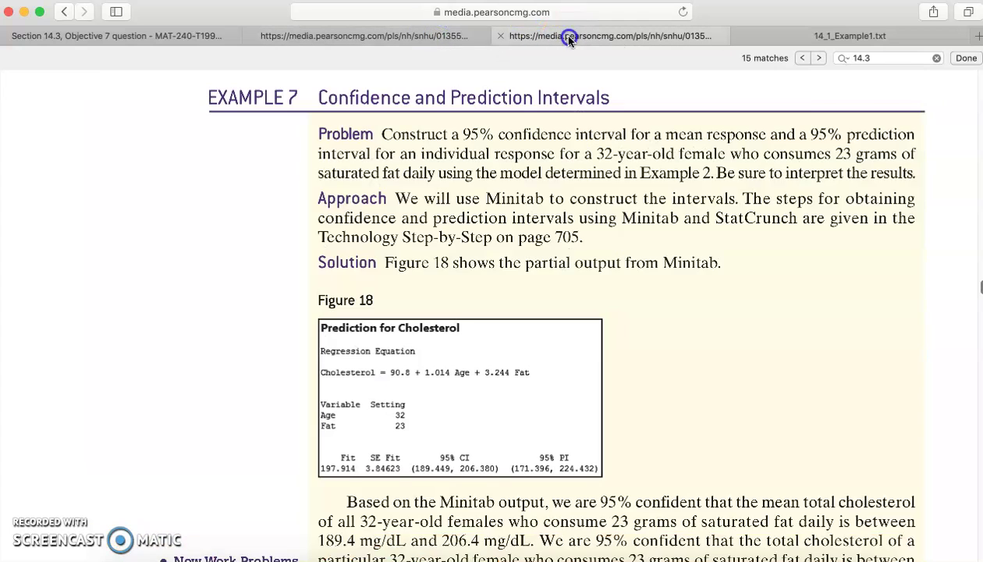
pyautogui.scroll(-1, 737, 301)
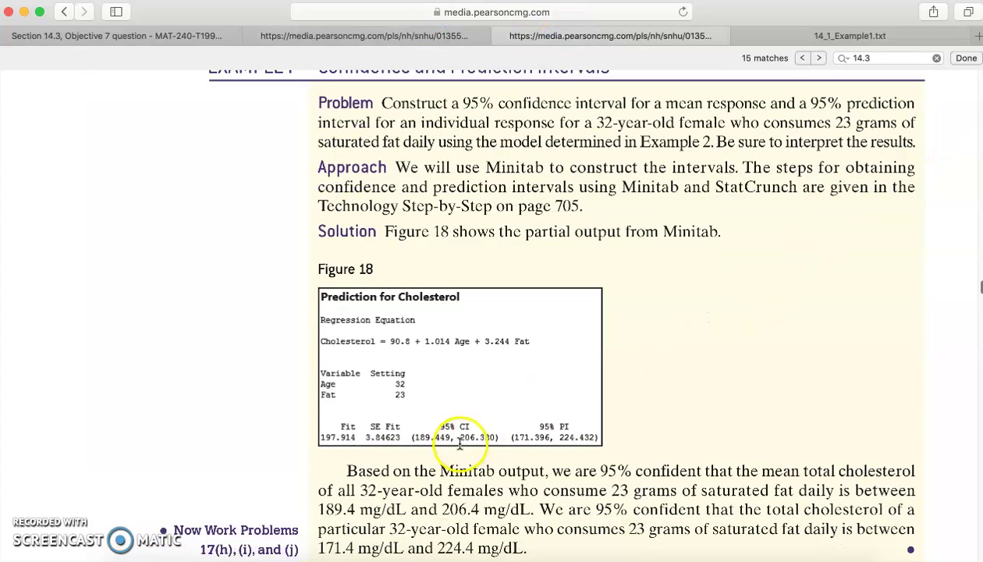
pyautogui.moveTo(404, 424); pyautogui.dragTo(449, 437)
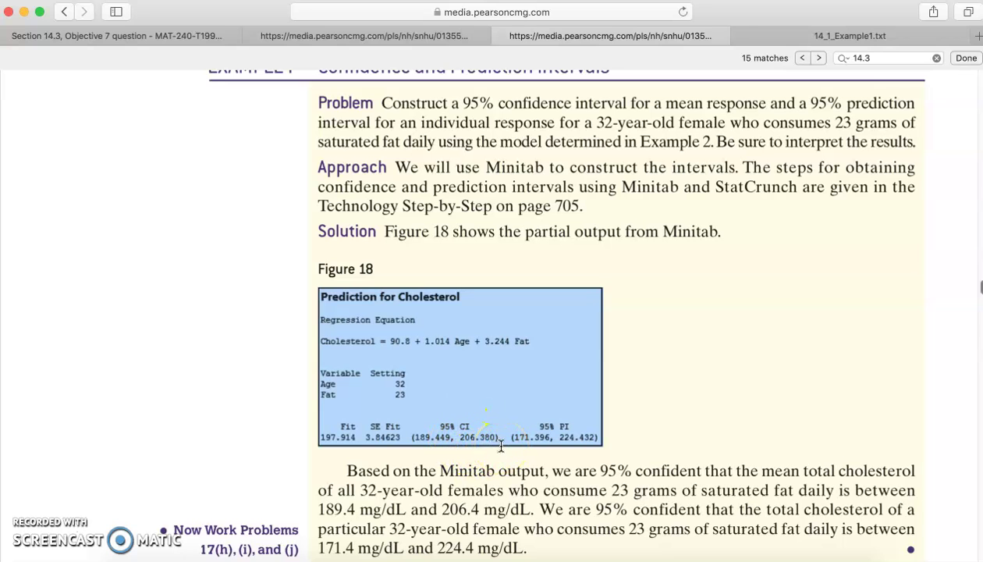
pyautogui.click(538, 451)
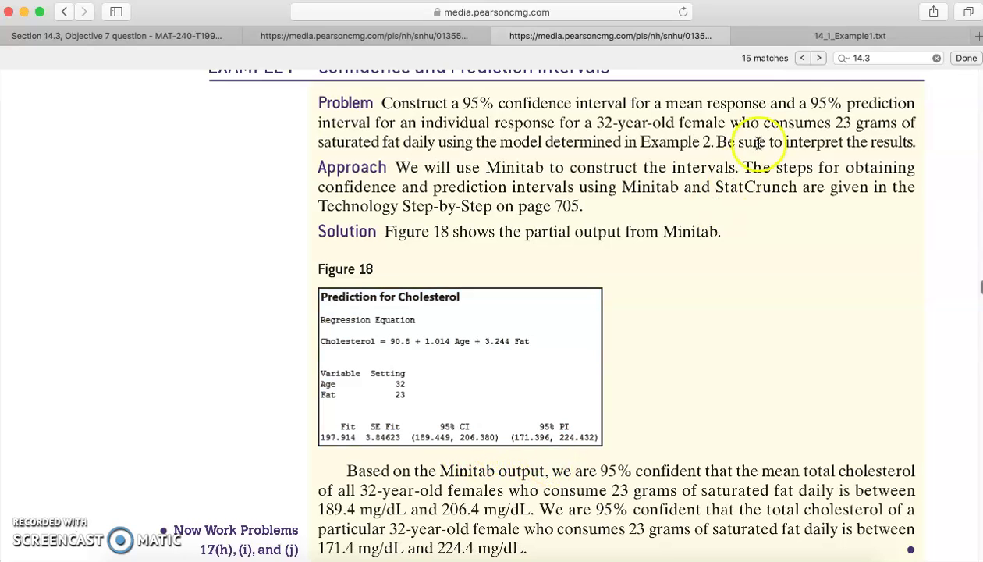
pyautogui.click(819, 33)
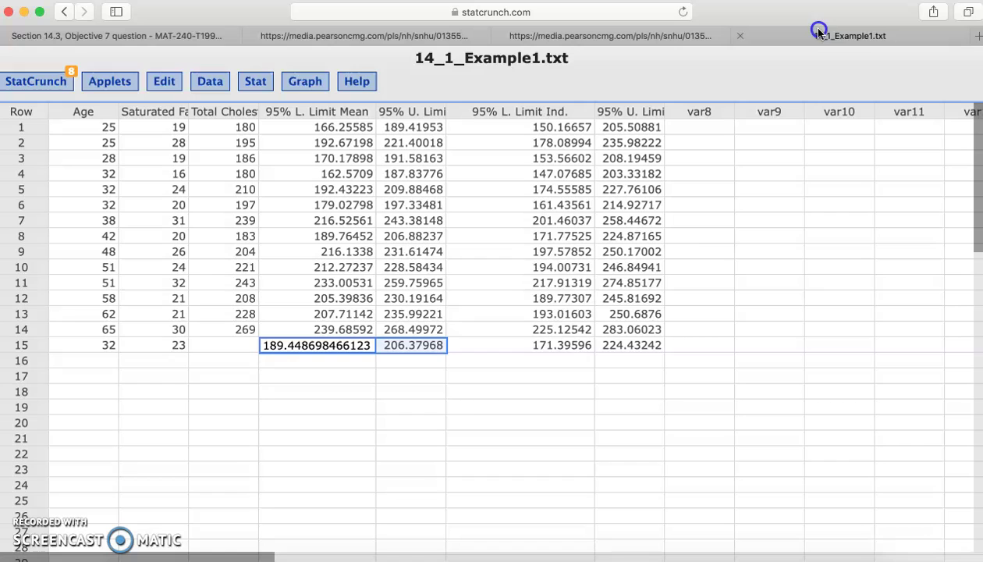
pyautogui.click(521, 345)
pyautogui.moveTo(615, 353); pyautogui.dragTo(456, 359)
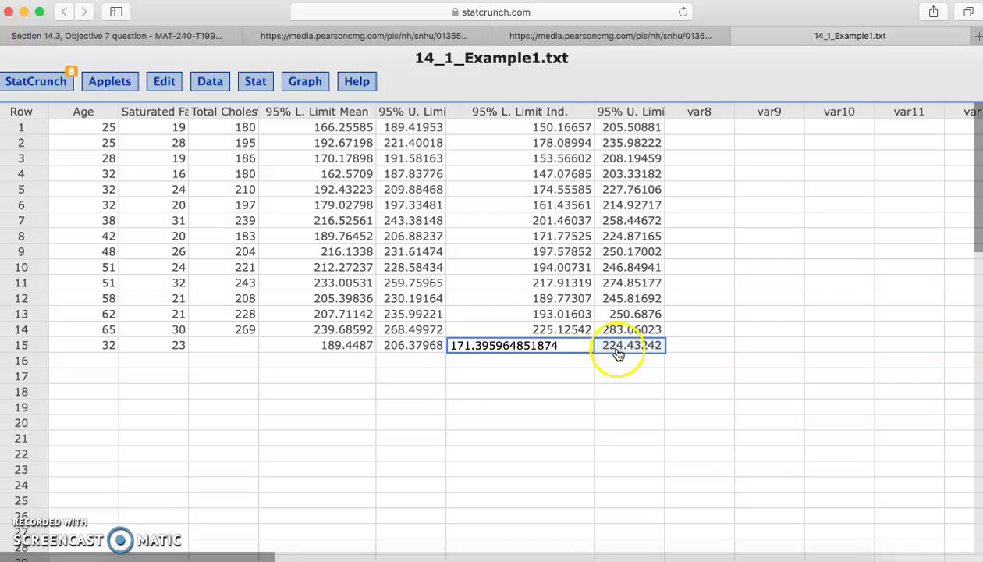
pyautogui.click(521, 34)
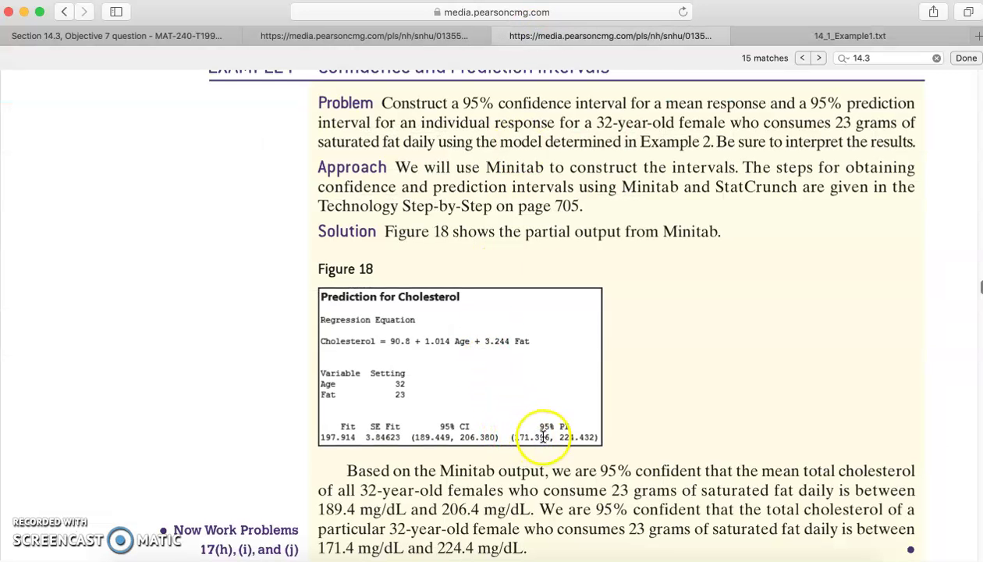
pyautogui.click(756, 33)
pyautogui.click(394, 404)
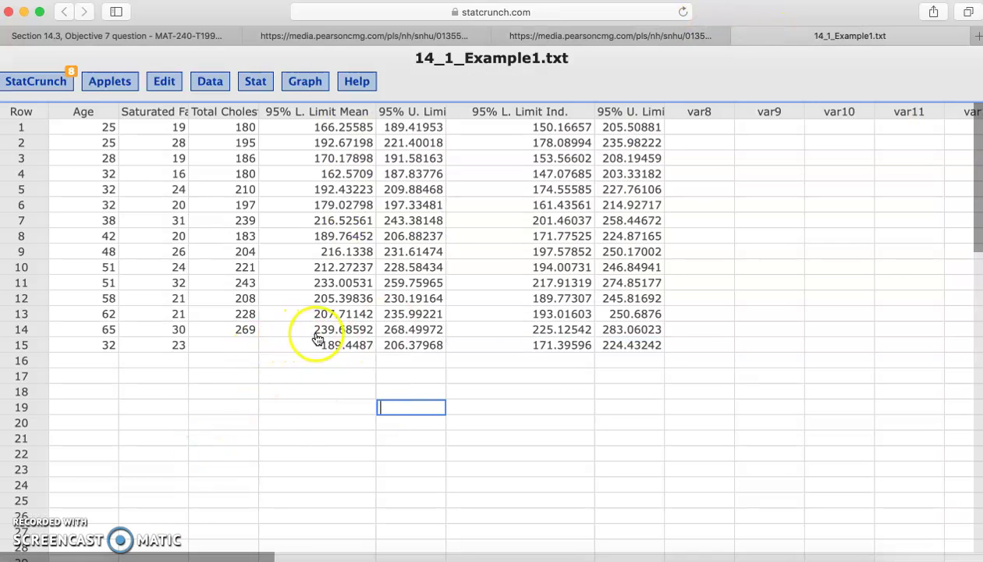